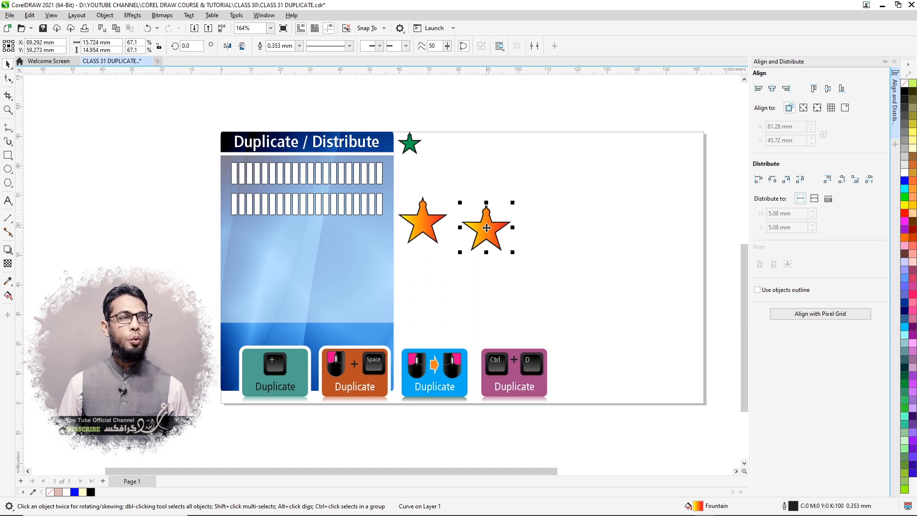
- Drop three more copies of the orange star on the page's empty area while moving it to about X 119, Y 60 mm
drag(486, 228, 586, 225)
right_click(542, 182)
right_click(573, 277)
right_click(586, 226)
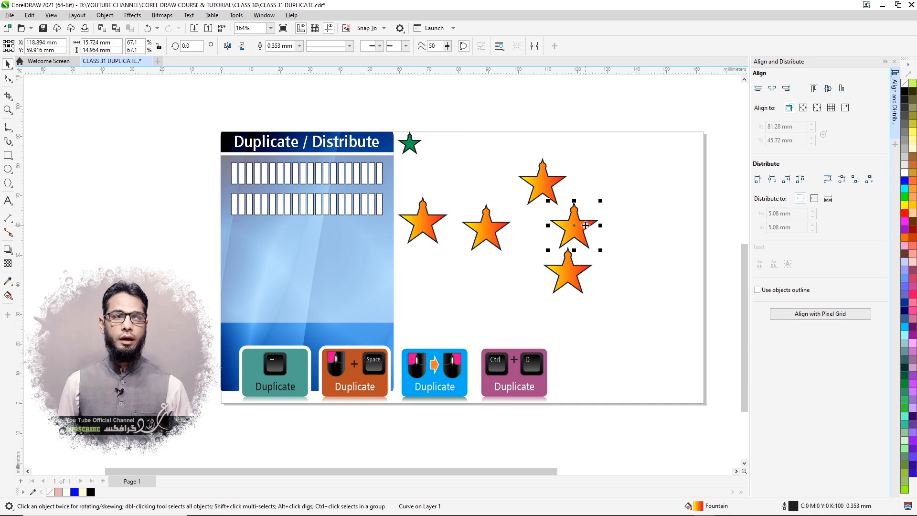
- Undo the orange star copies back to the single original star
key(ctrl+z)
key(ctrl+z)
key(ctrl+z)
key(ctrl+z)
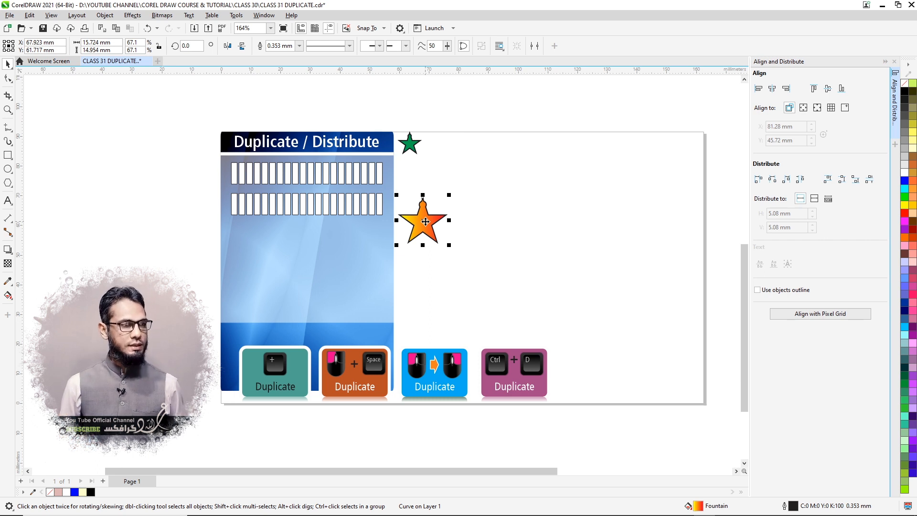
- Copy and paste the orange star, move the copy to about X 98, Y 63 mm, and delete it
key(ctrl+c)
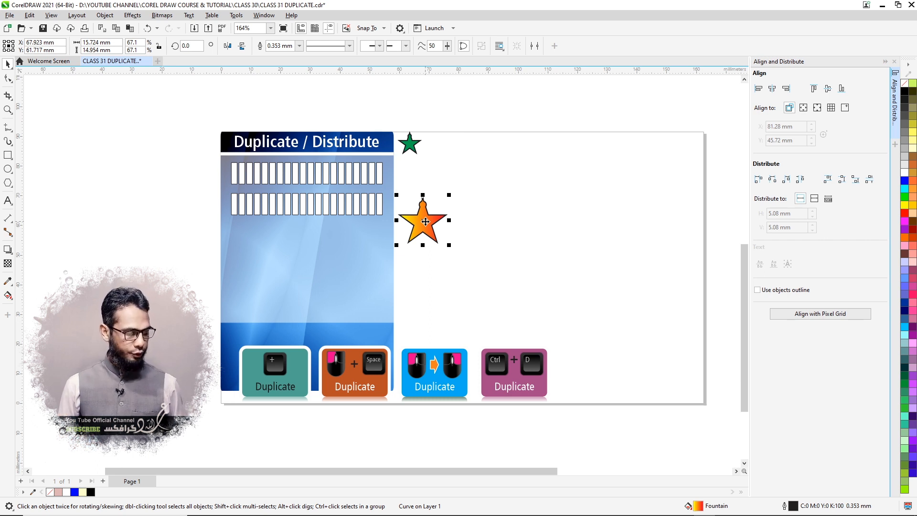
key(ctrl+v)
drag(426, 221, 514, 217)
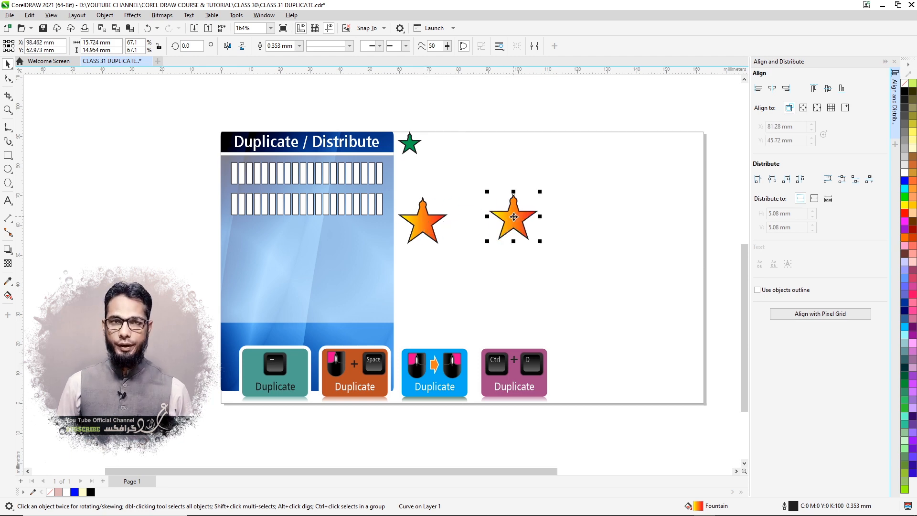
key(Delete)
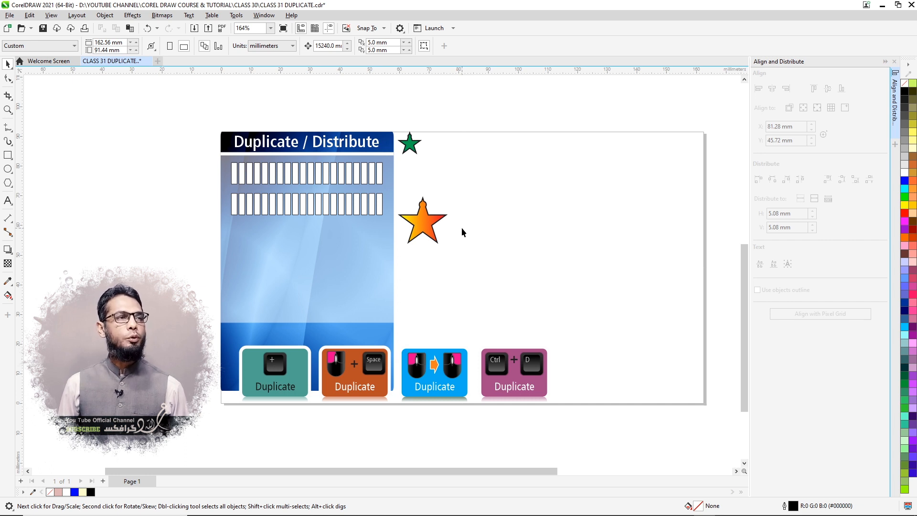
- Place successive copies of the orange star across the page, at about X 91, 106 and 127 mm and near its lower far corner
click(421, 223)
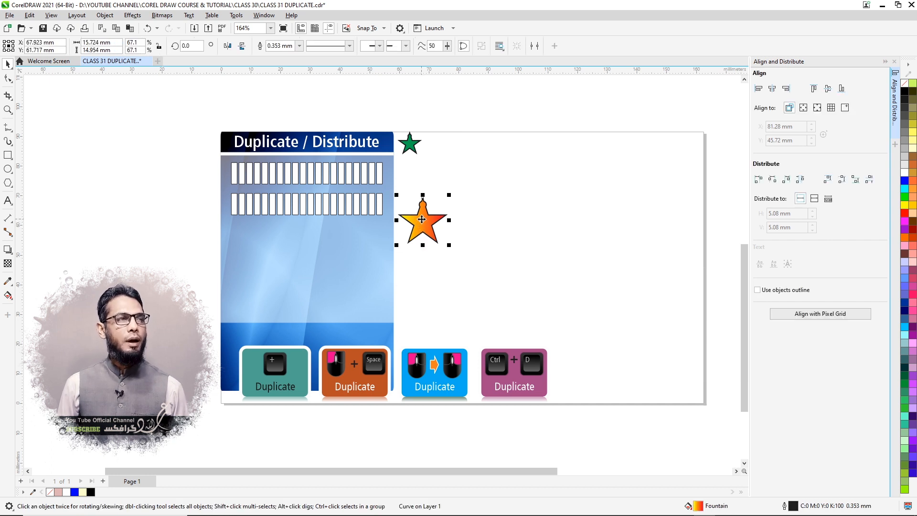
drag(421, 221, 494, 224)
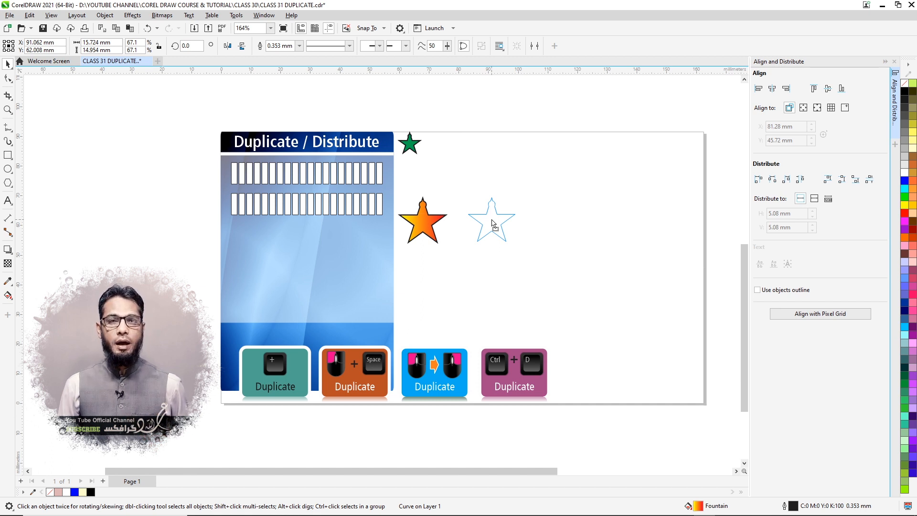
drag(492, 220, 492, 221)
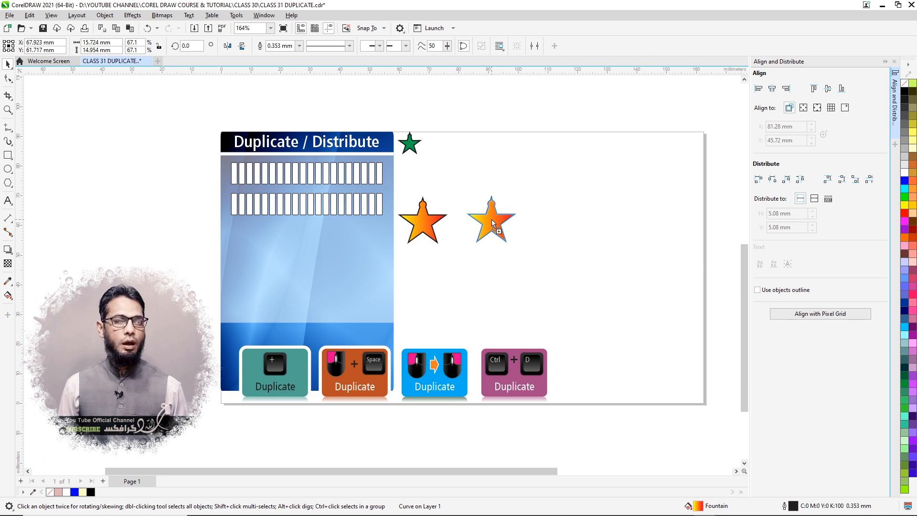
drag(491, 220, 535, 271)
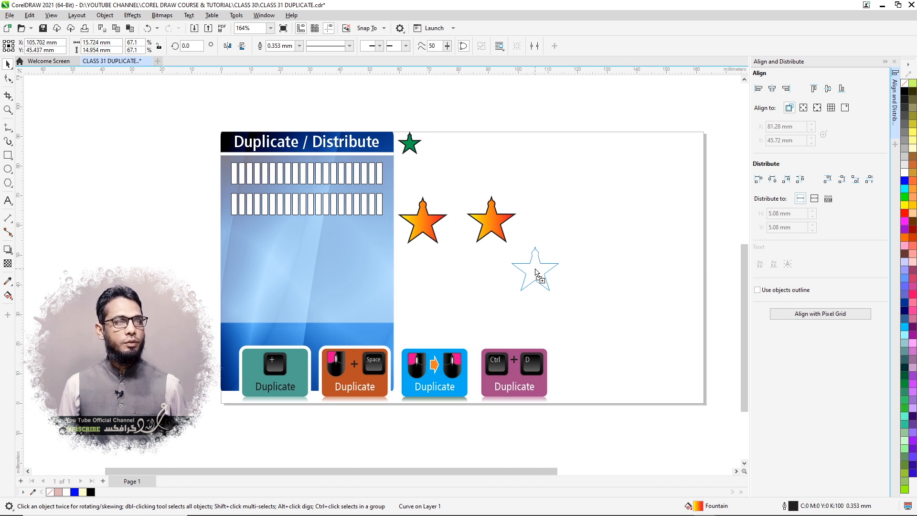
drag(536, 272, 600, 222)
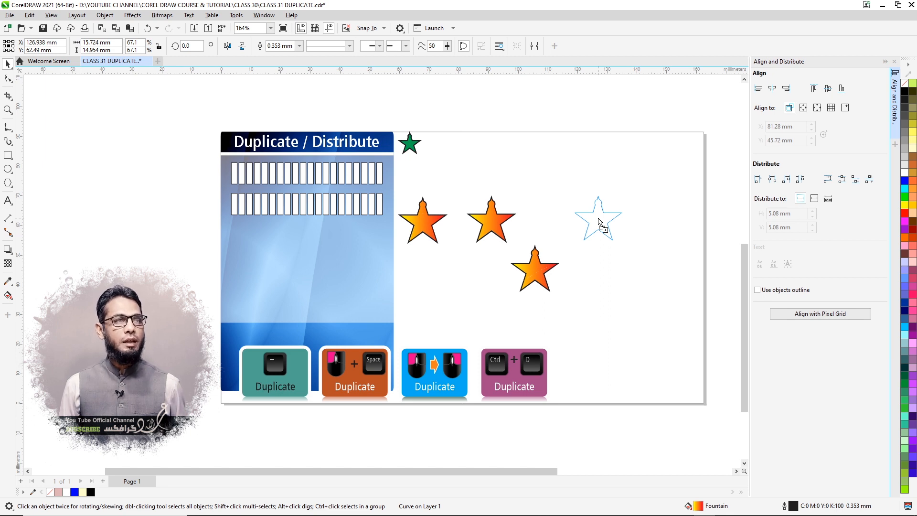
drag(600, 222, 600, 222)
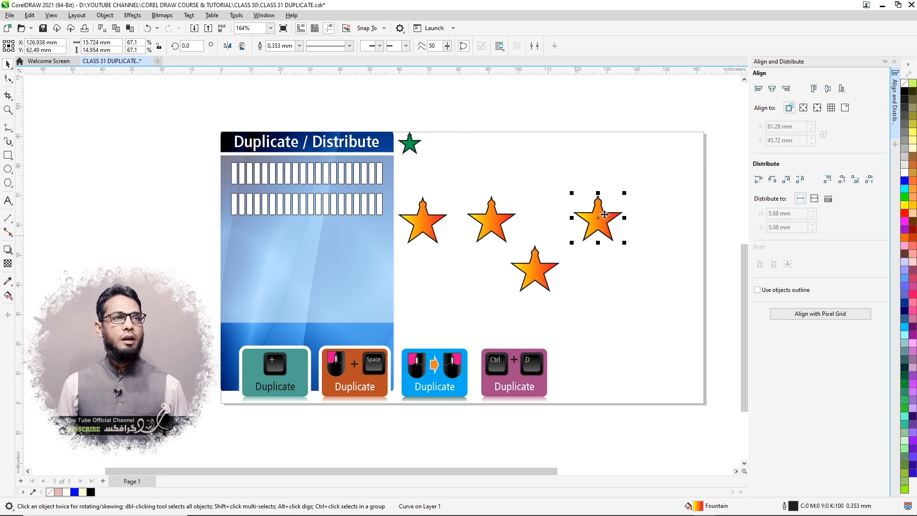
drag(605, 224, 657, 321)
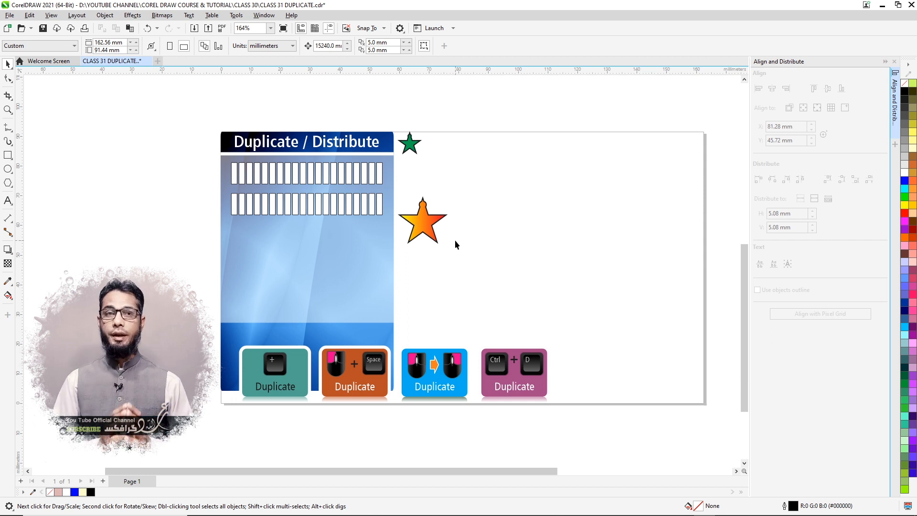
- Duplicate the orange star four times with the 5 mm horizontal and vertical duplicate offset
click(427, 217)
key(ctrl+d)
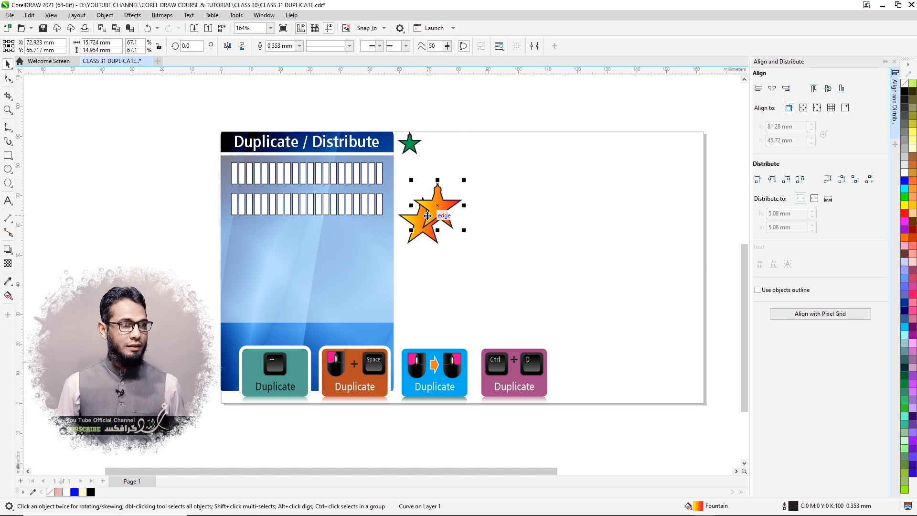
key(ctrl+d)
key(ctrl+d)
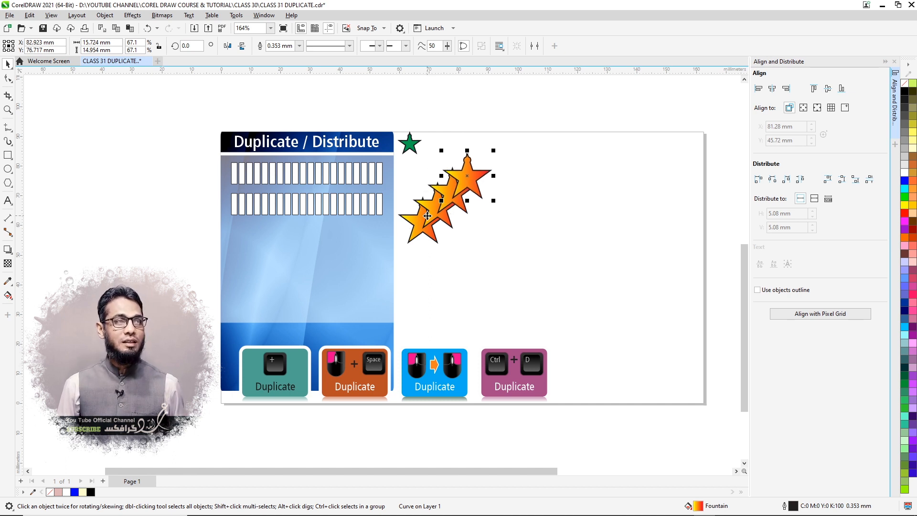
key(ctrl+d)
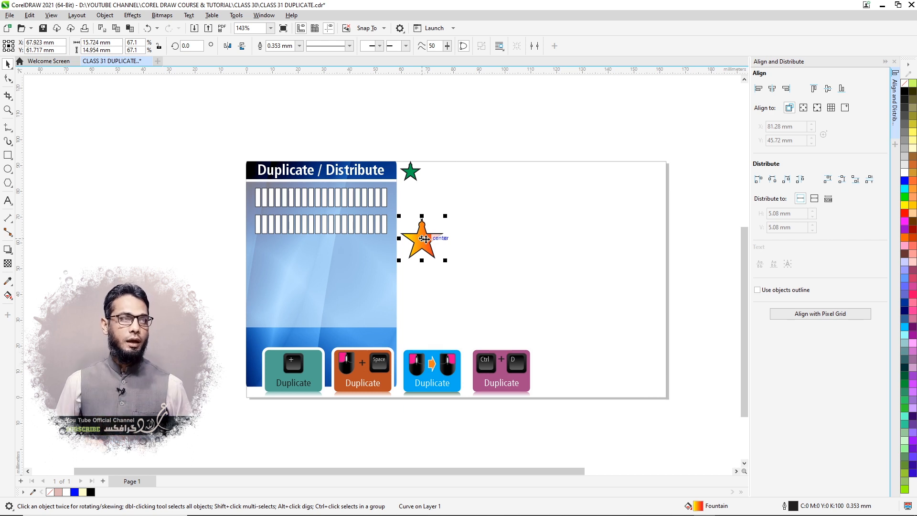
- Duplicate the orange star and position the duplicate at X 90 mm, Y 90 mm
key(ctrl+d)
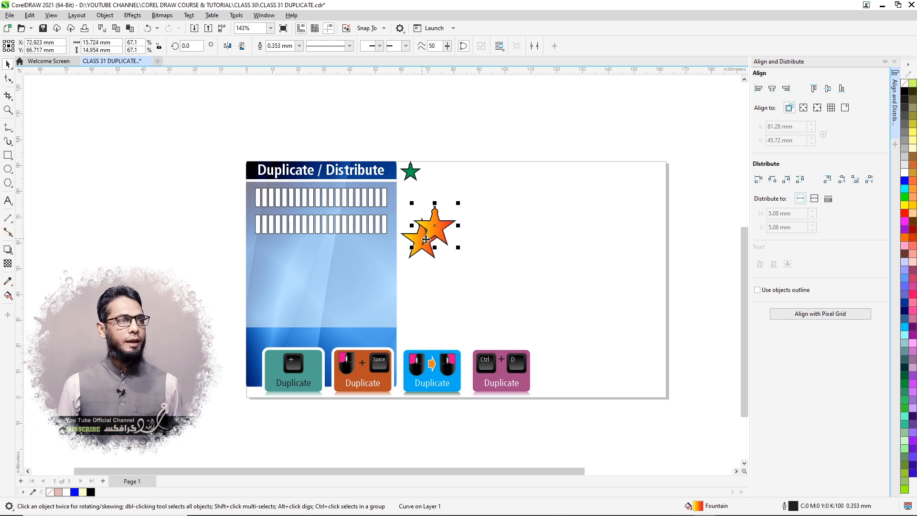
click(57, 42)
text(9)
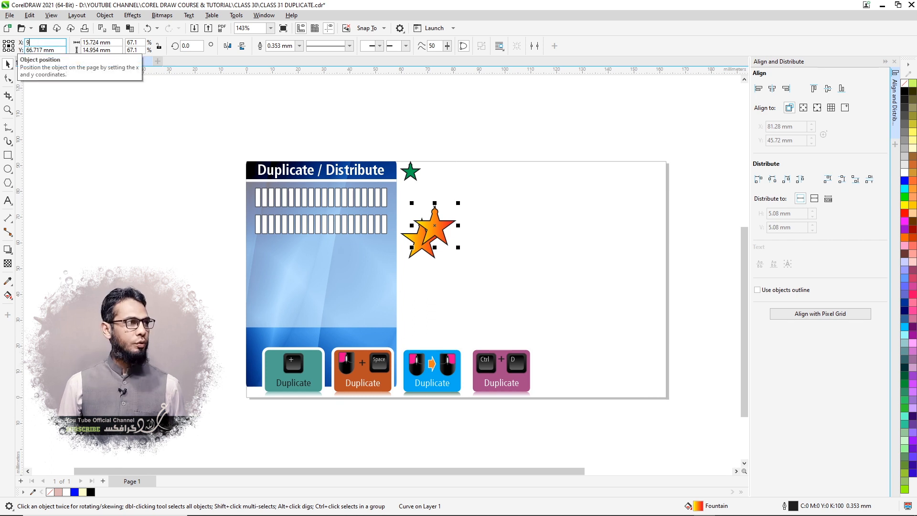
text(0)
key(Tab)
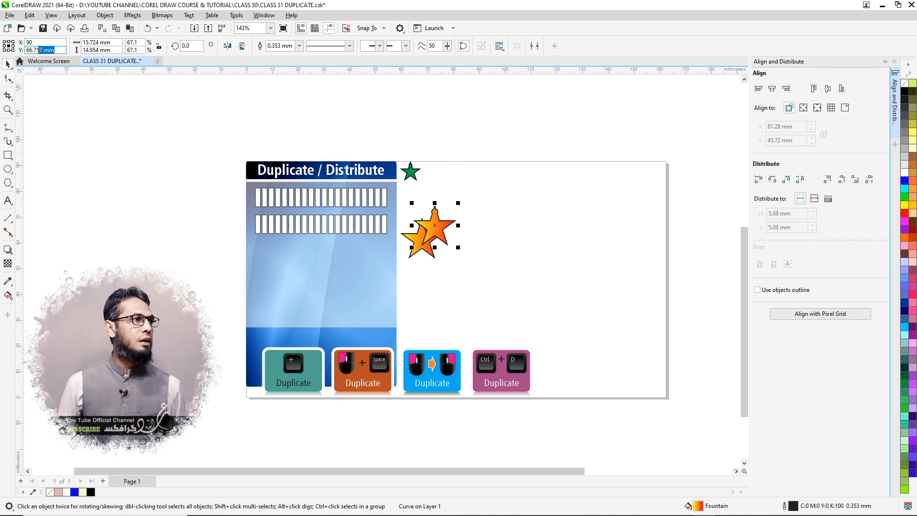
text(90)
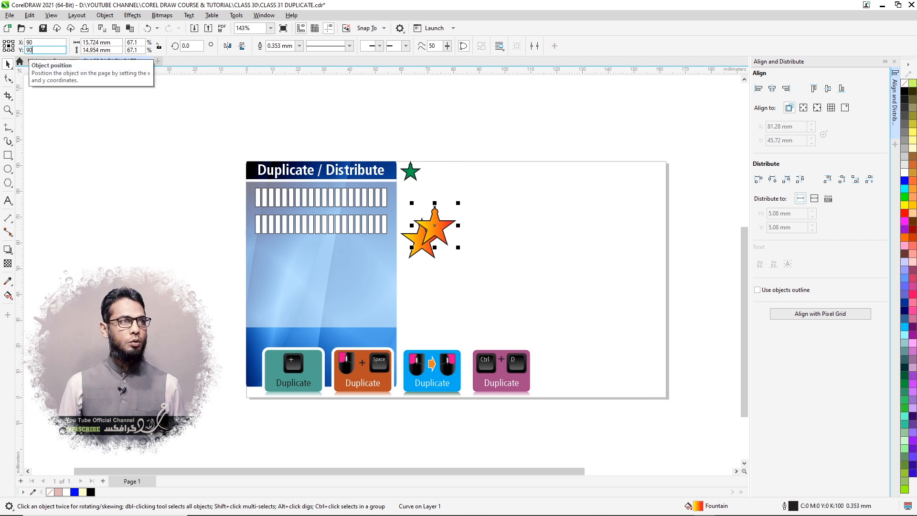
key(Return)
- Duplicate the repositioned star twice more, repeating the same diagonal offset
key(ctrl+d)
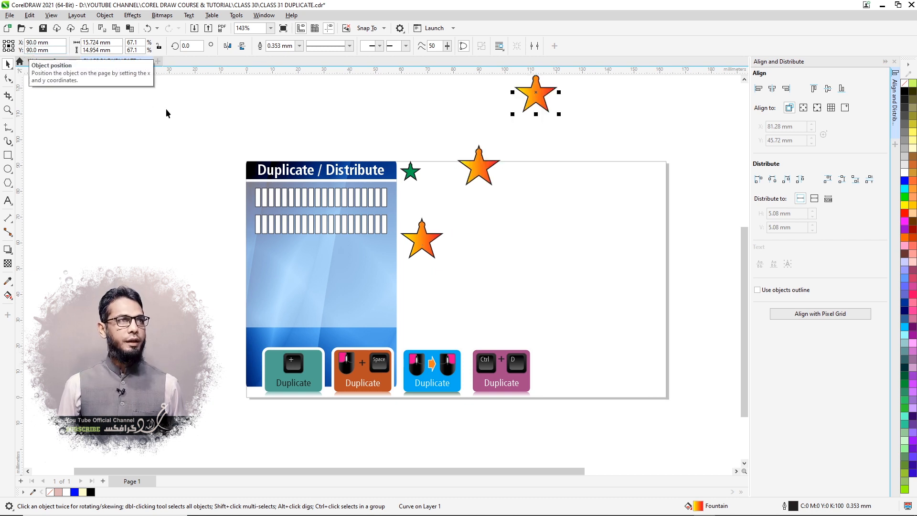
scroll(430, 277, down, 1)
scroll(423, 282, down, 1)
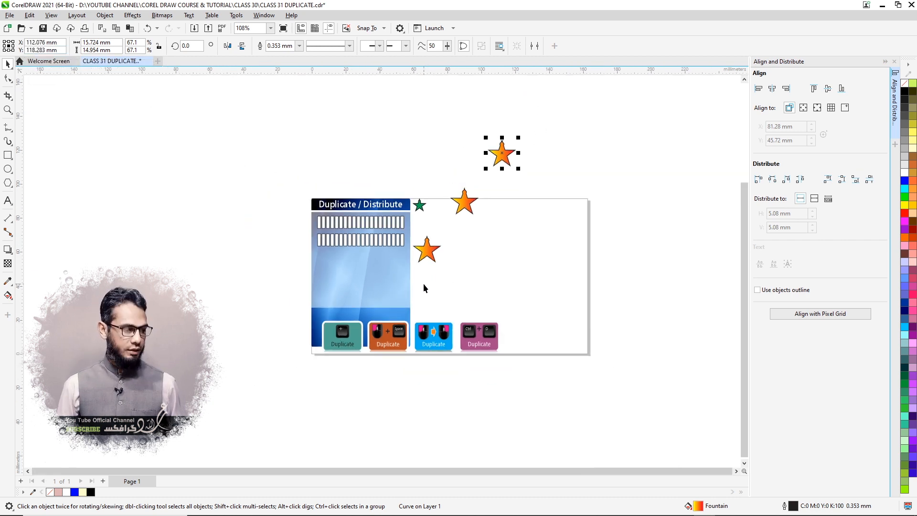
key(ctrl+d)
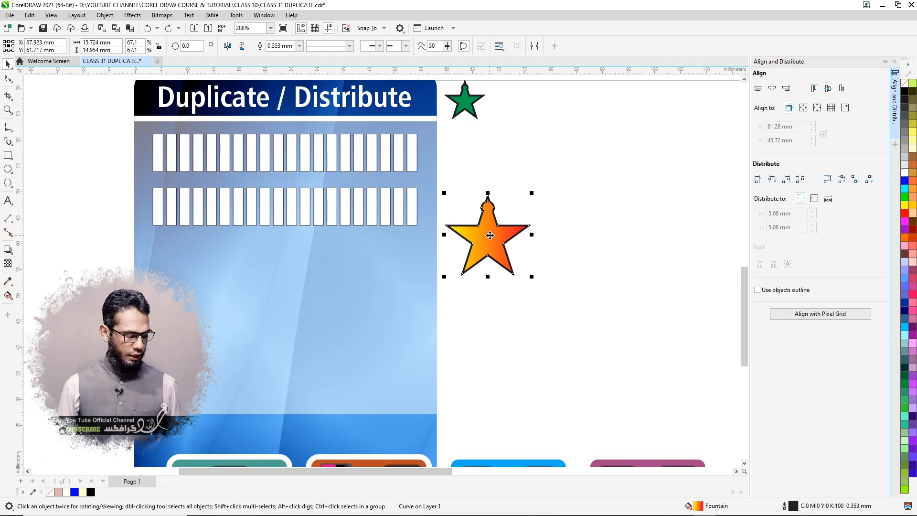
- Duplicate the original orange star and position the duplicate at X 80 mm, Y 70 mm
key(ctrl+d)
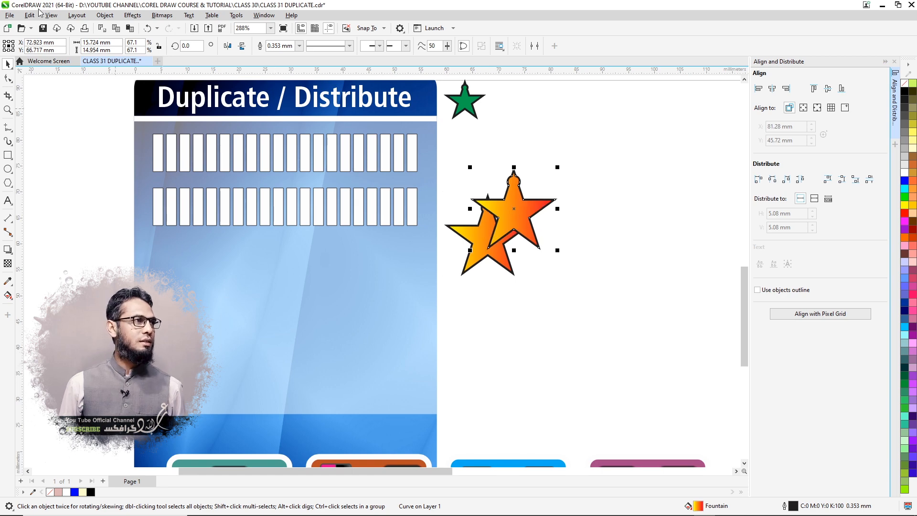
triple_click(61, 44)
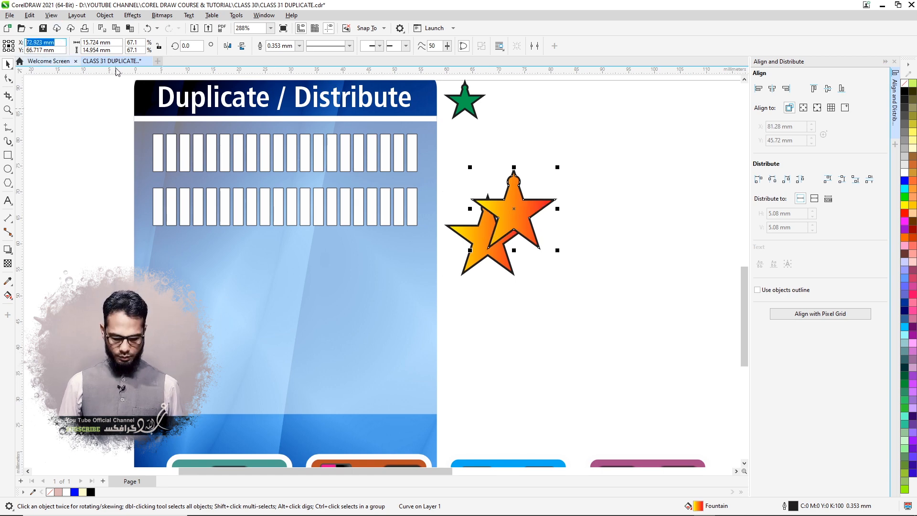
text(80)
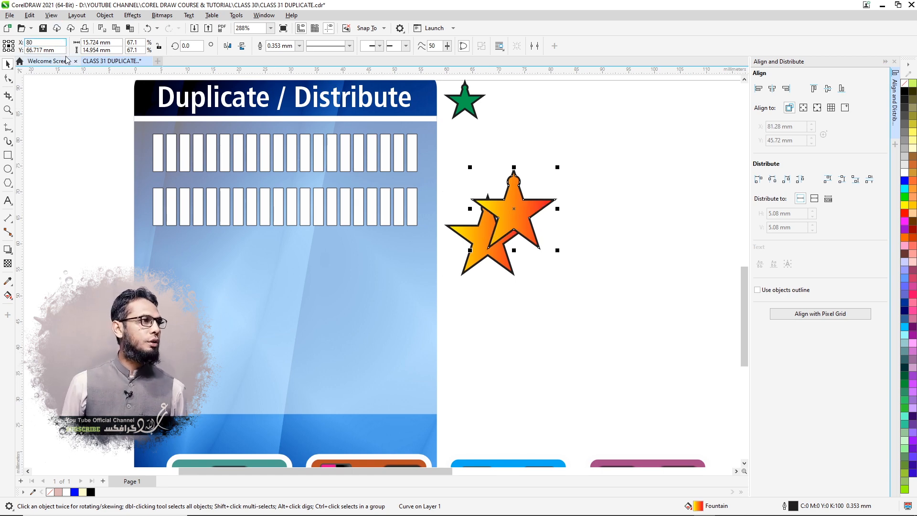
triple_click(26, 50)
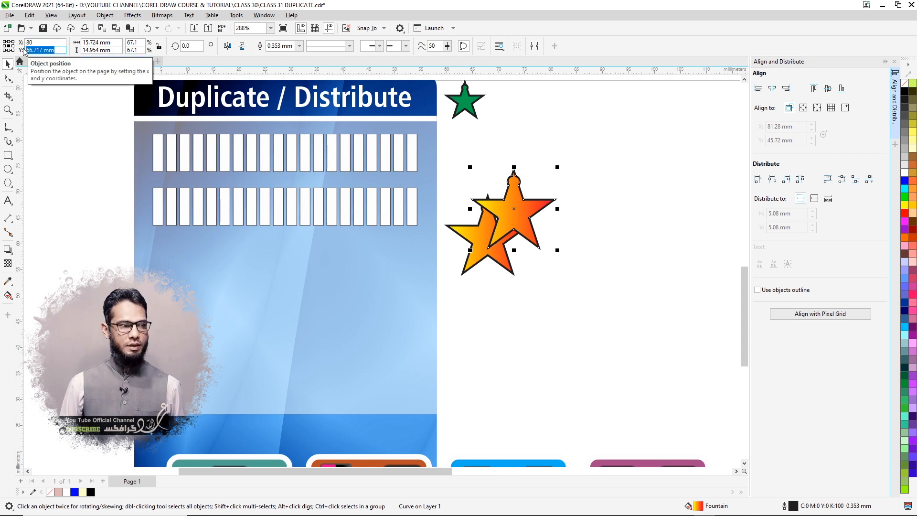
text(70)
key(Return)
- Rotate the duplicate star clockwise to about 355.3° and scale it down to about 60.4%
scroll(279, 322, down, 3)
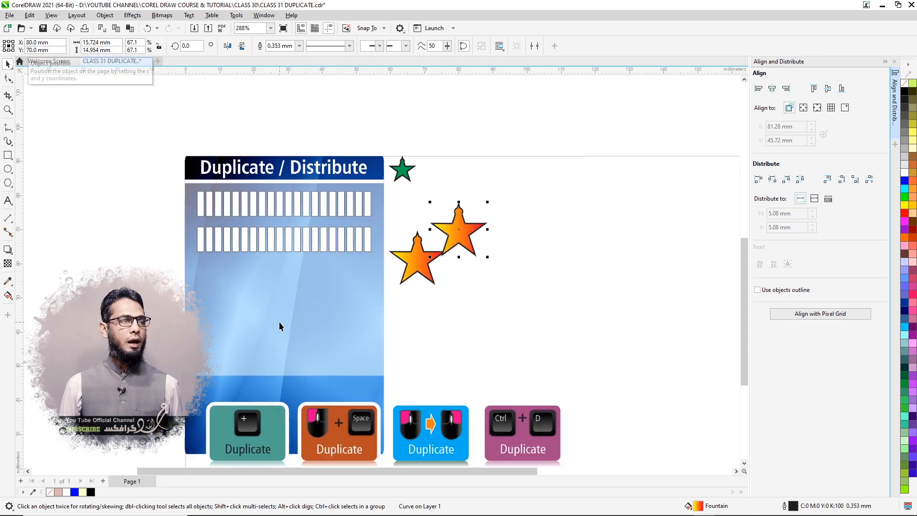
click(465, 237)
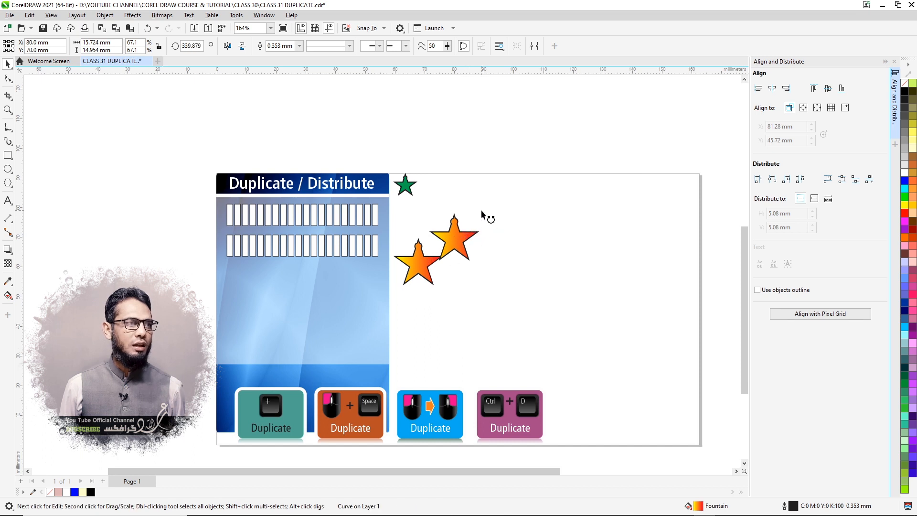
drag(486, 214, 473, 237)
click(461, 238)
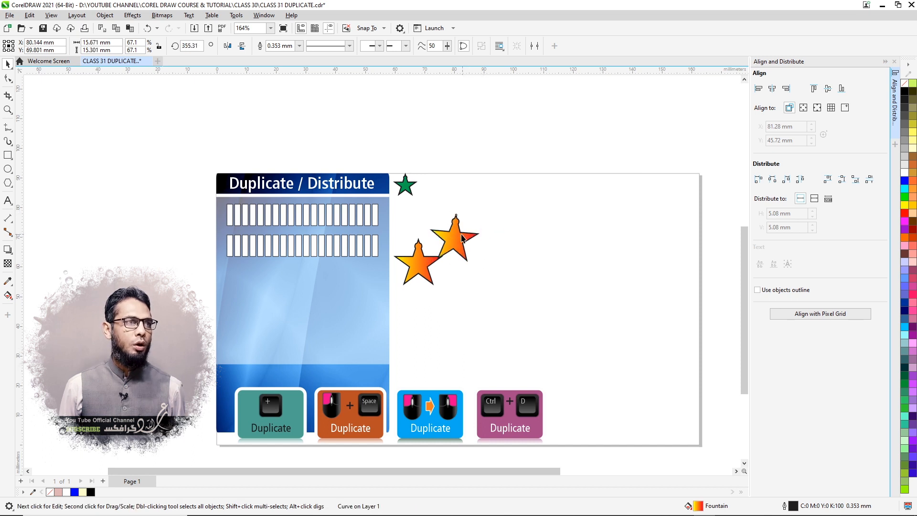
drag(481, 212, 476, 216)
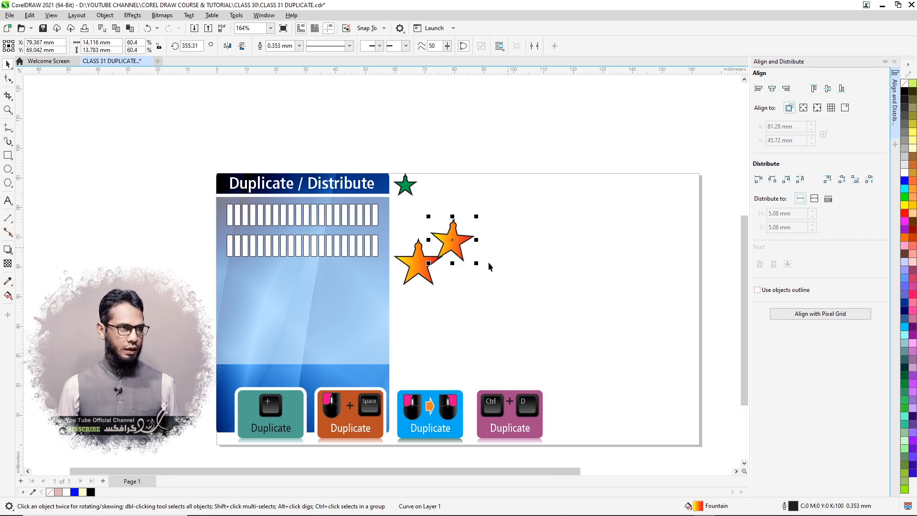
- Duplicate the rotated, reduced star eight times, repeating its offset, rotation and scaling each time
scroll(488, 261, down, 2)
key(ctrl+r)
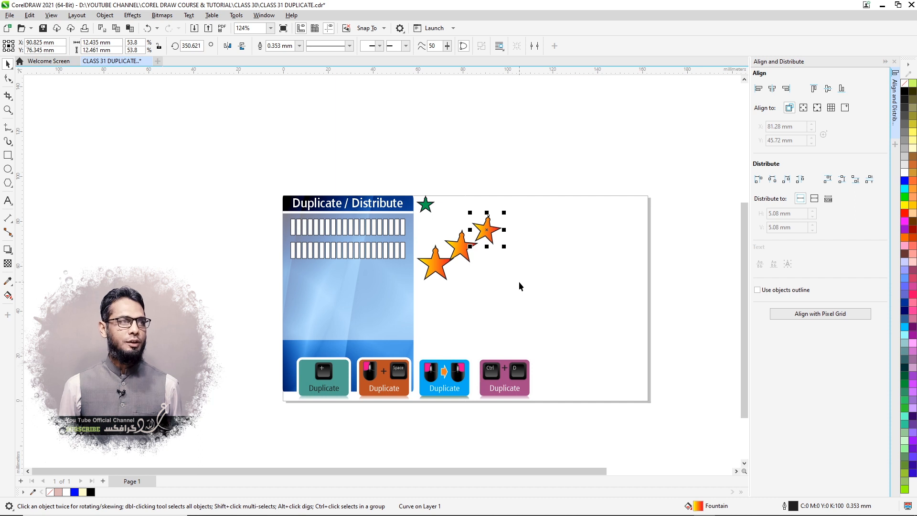
key(ctrl+r)
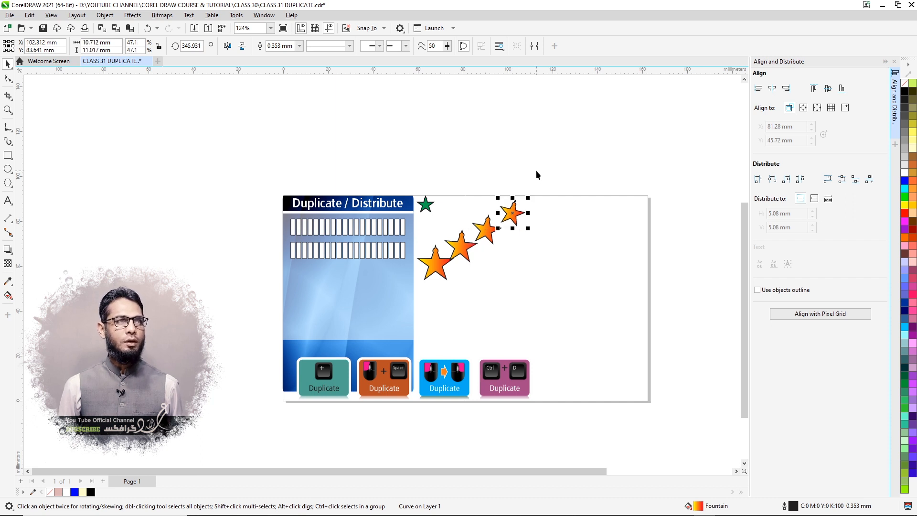
key(ctrl+r)
key(ctrl+r)
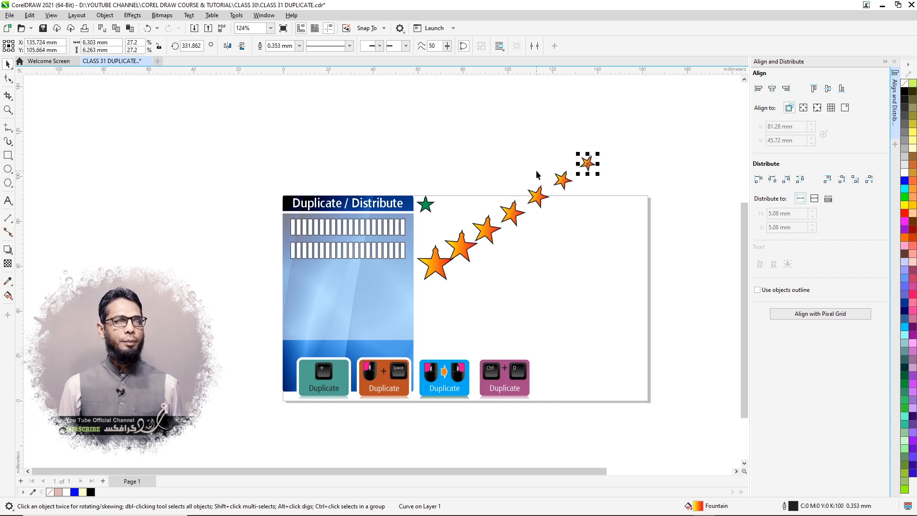
key(ctrl+r)
key(ctrl+r)
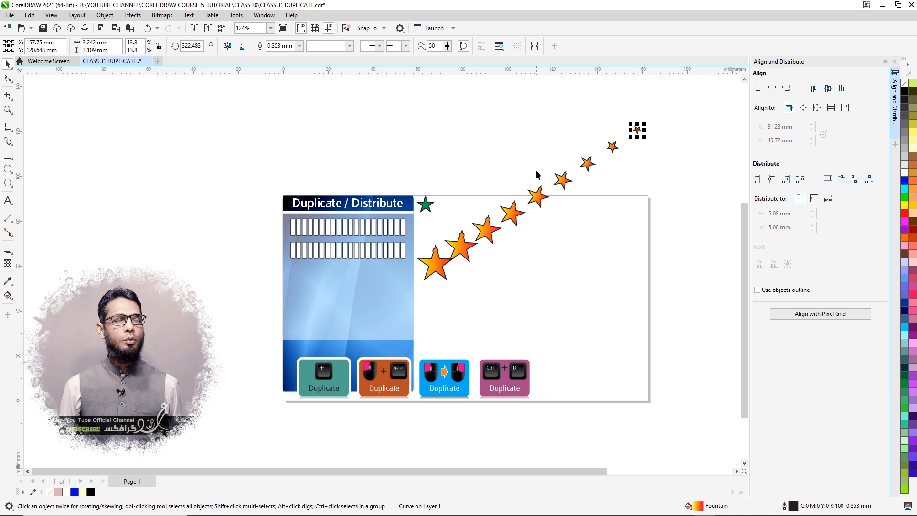
key(ctrl+r)
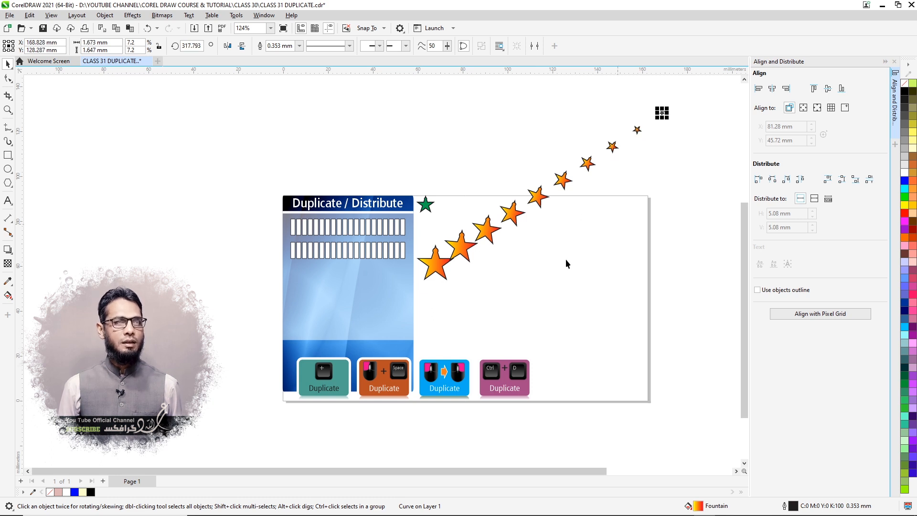
- Extend the diagonal star series with nine more duplicates of the last star, repeating the same offset, rotation and size change each time
scroll(523, 274, down, 2)
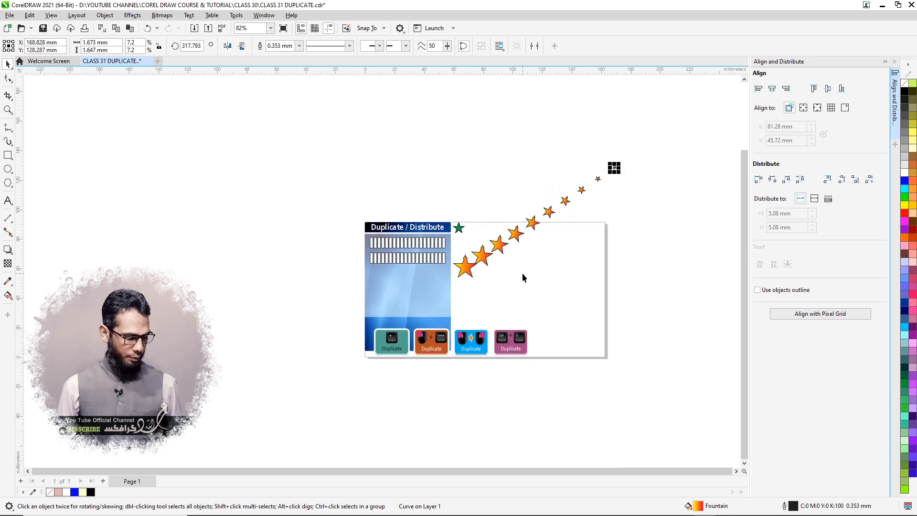
key(ctrl+r)
key(ctrl+r)
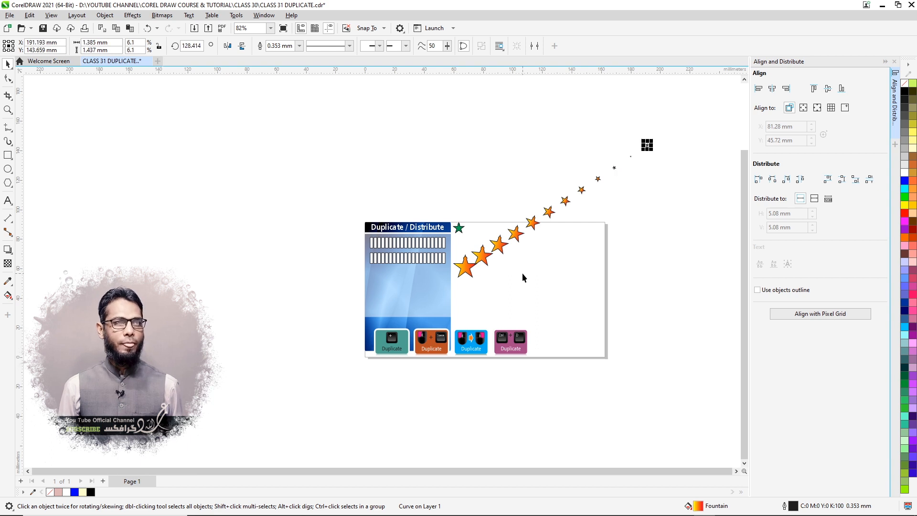
key(ctrl+r)
key(ctrl+r)
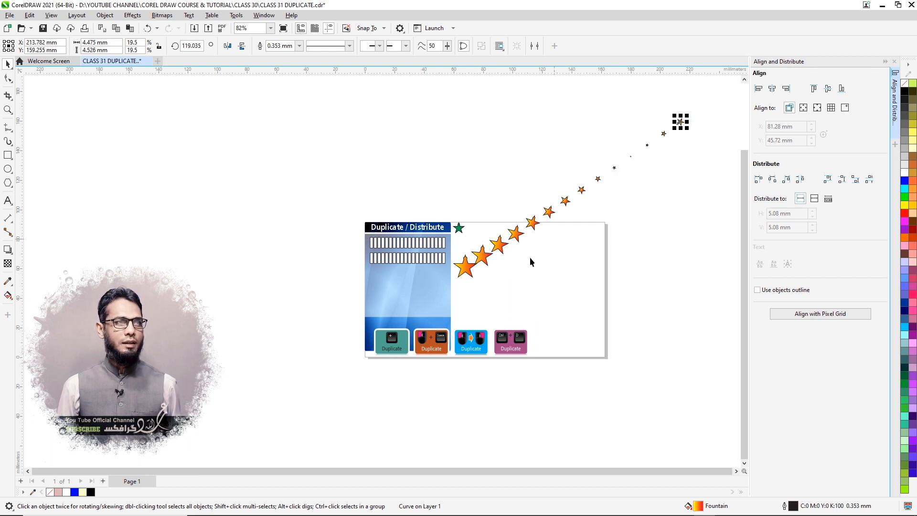
scroll(506, 283, down, 2)
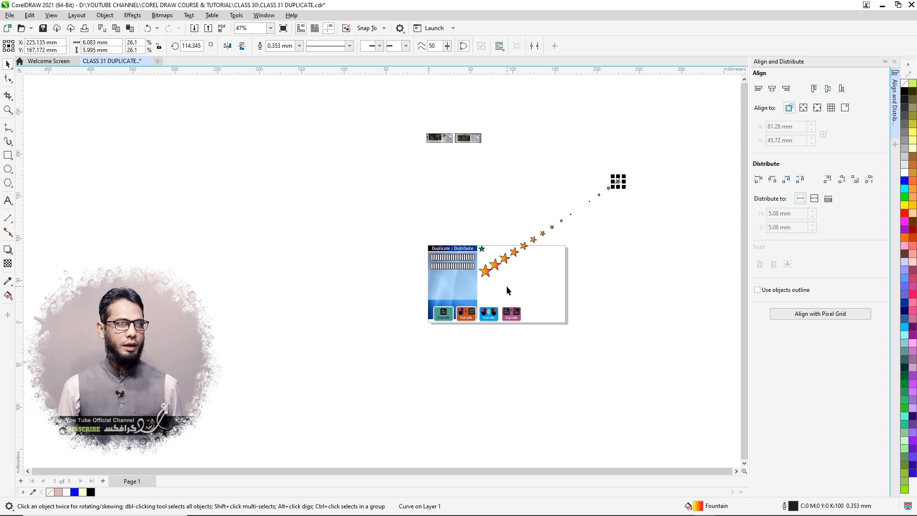
key(ctrl+r)
key(ctrl+r)
key(ctrl+r)
key(ctrl+r)
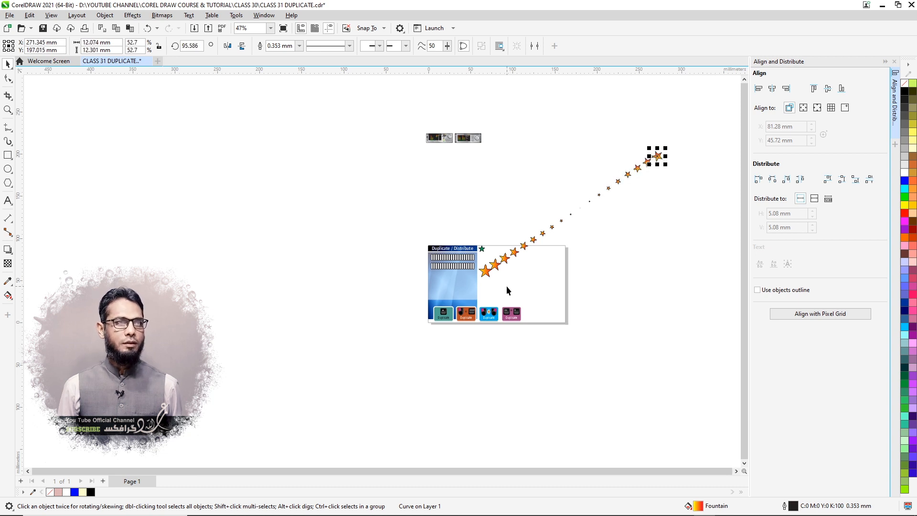
scroll(678, 166, up, 4)
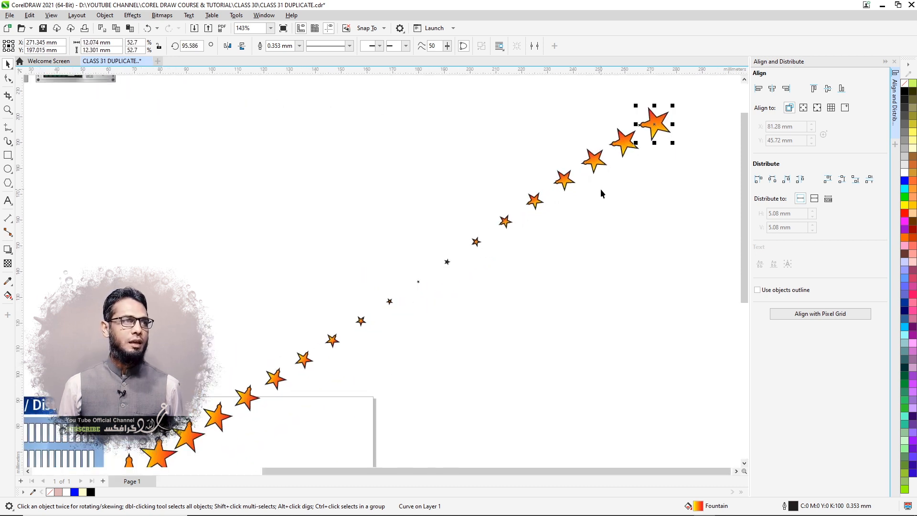
scroll(417, 293, down, 2)
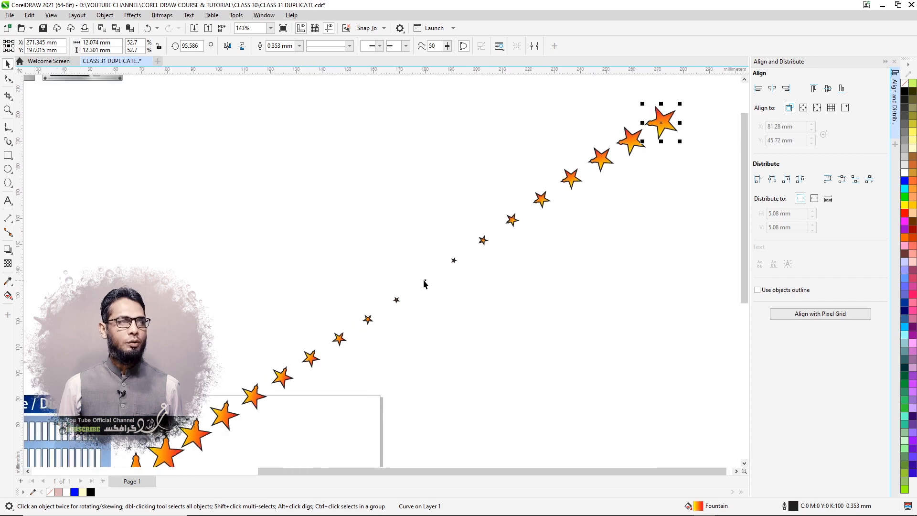